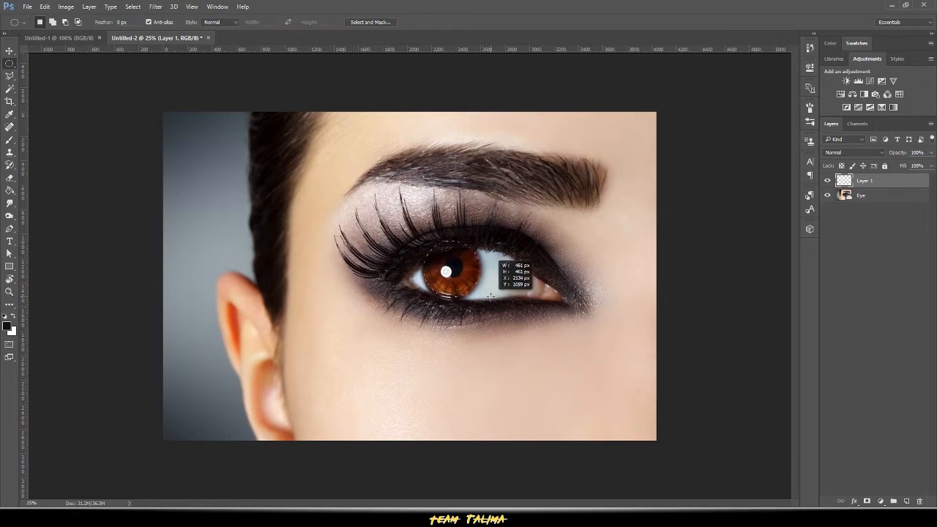
Select the iris with a circular marquee about 461 px wide and mask the empty Layer 1 to that selection.
drag(491, 296, 491, 298)
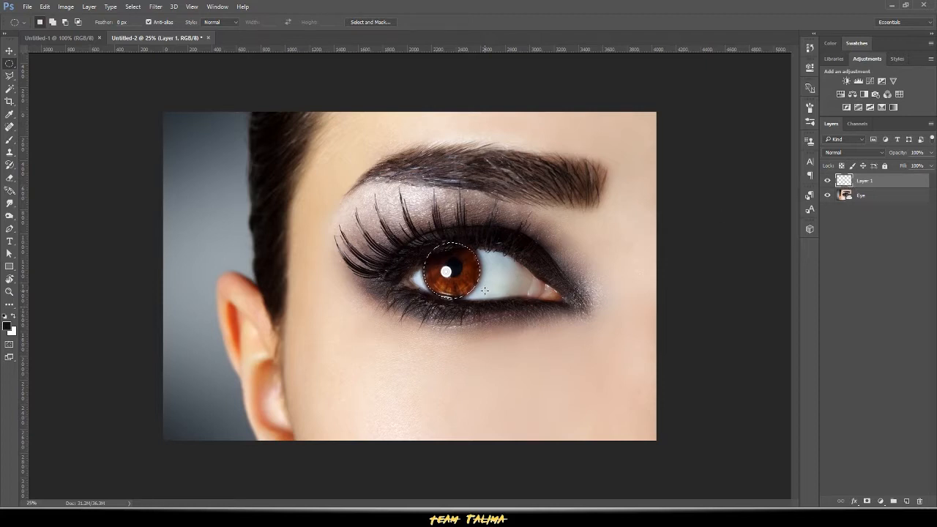
click(868, 502)
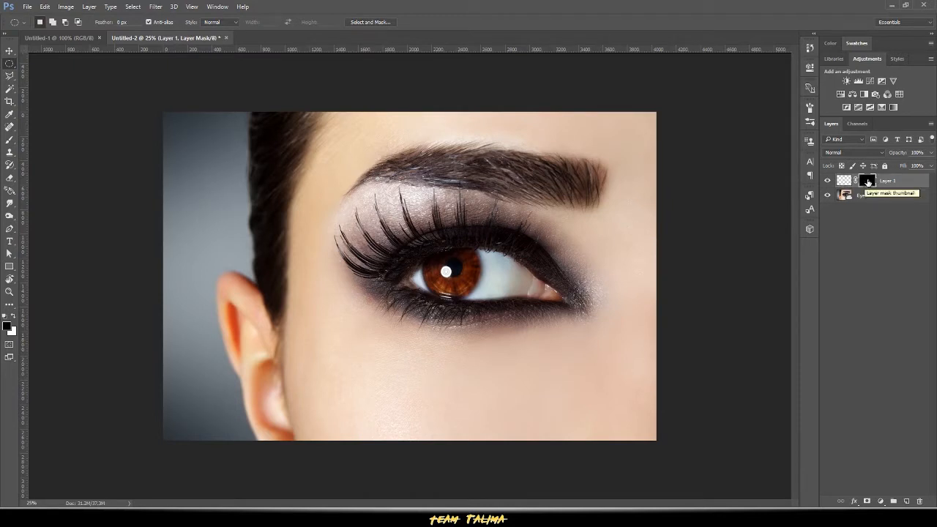
Create a group from the masked layer that carries the iris mask, and delete the layer inside it.
key(ctrl+g)
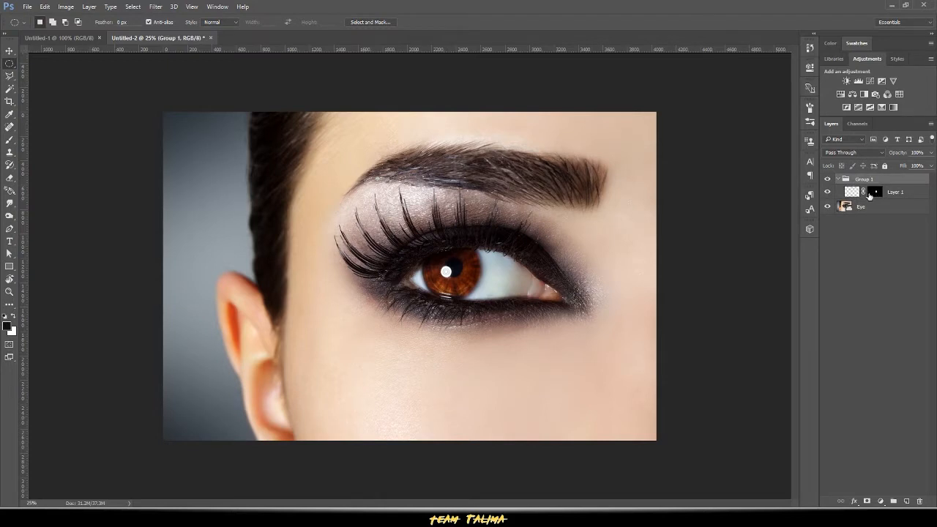
drag(876, 195, 868, 181)
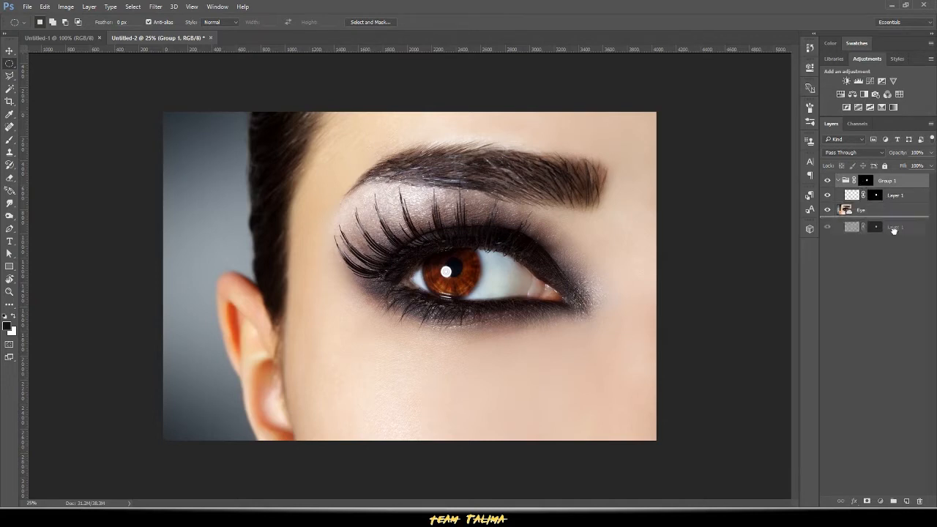
drag(924, 505, 920, 502)
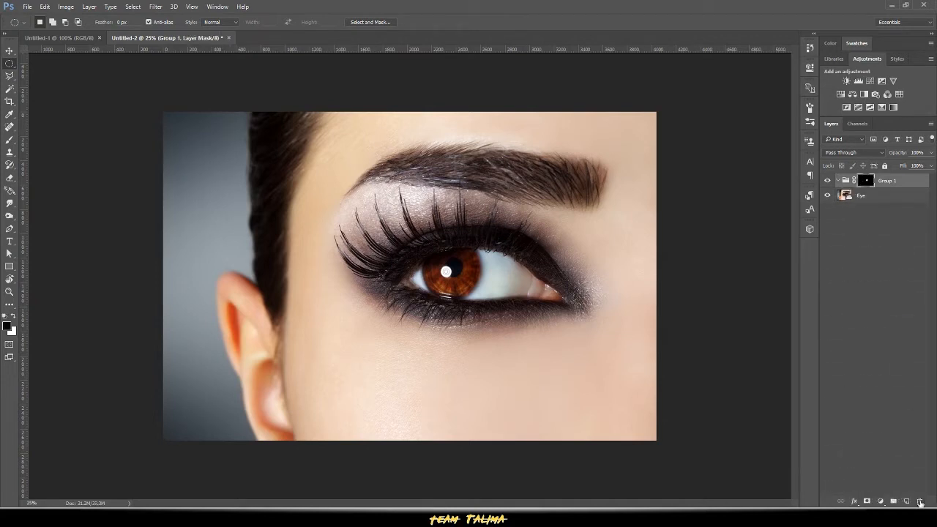
Add a new empty layer inside the group and fill it with the near-black foreground colour as an iris guide.
click(906, 501)
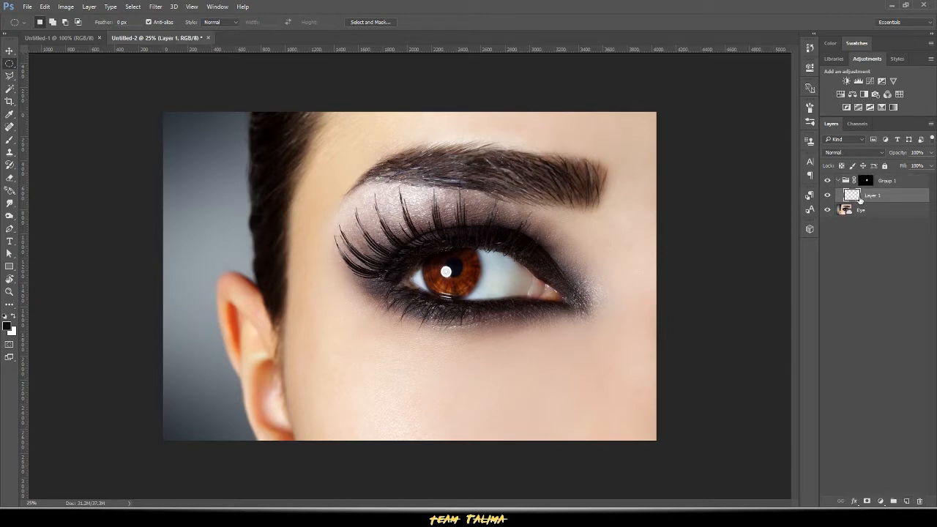
key(g)
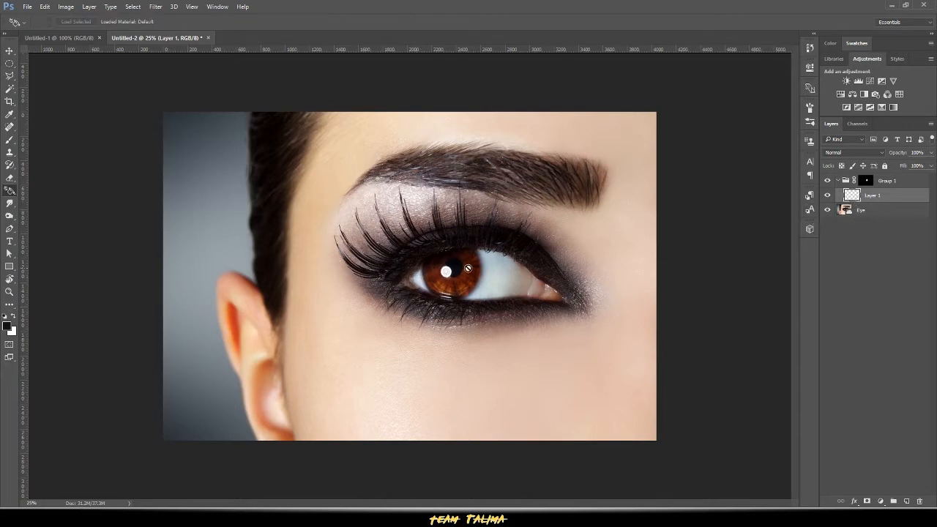
key(shift+g)
key(shift+g)
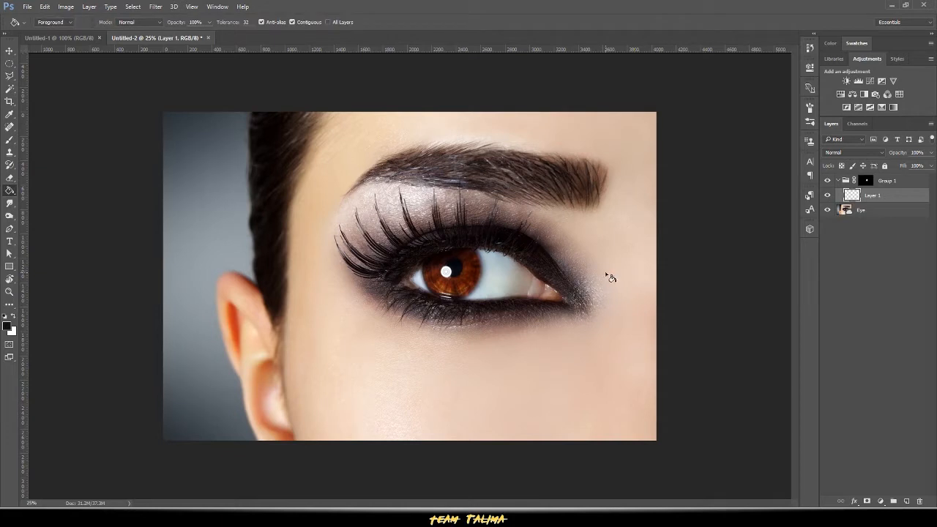
click(608, 275)
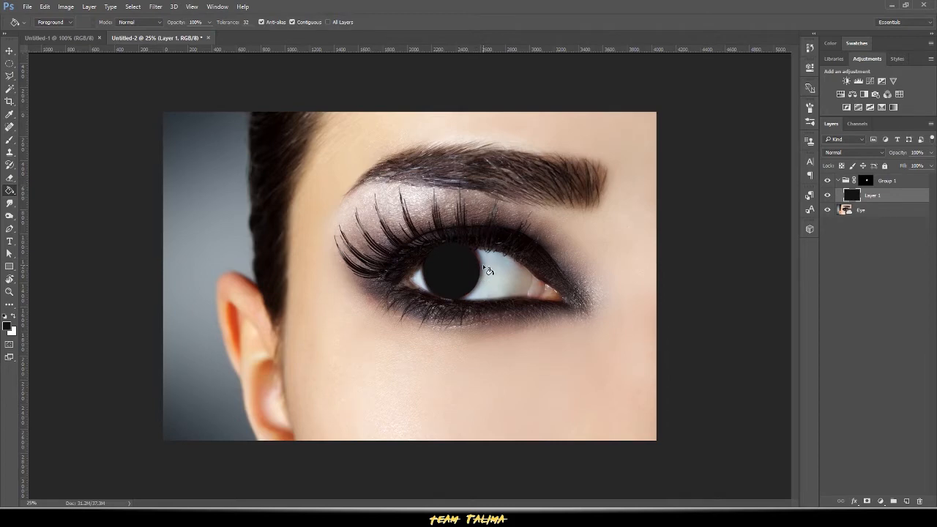
Paint white on the group's mask with a soft brush along the iris rim to extend the dark fill over its edge.
scroll(481, 271, up, 3)
scroll(462, 268, up, 4)
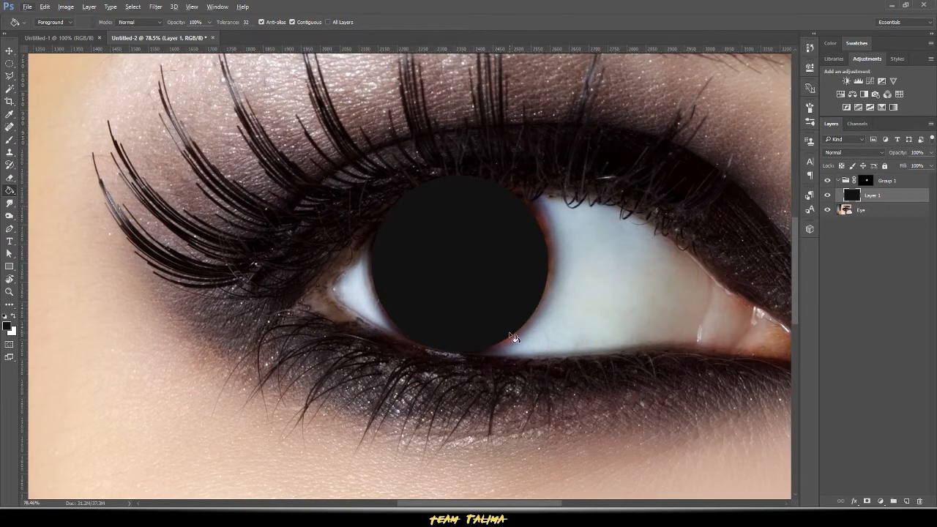
click(9, 139)
mouse_move(506, 249)
mouse_down()
mouse_move(410, 263)
mouse_move(449, 249)
mouse_move(472, 252)
mouse_up()
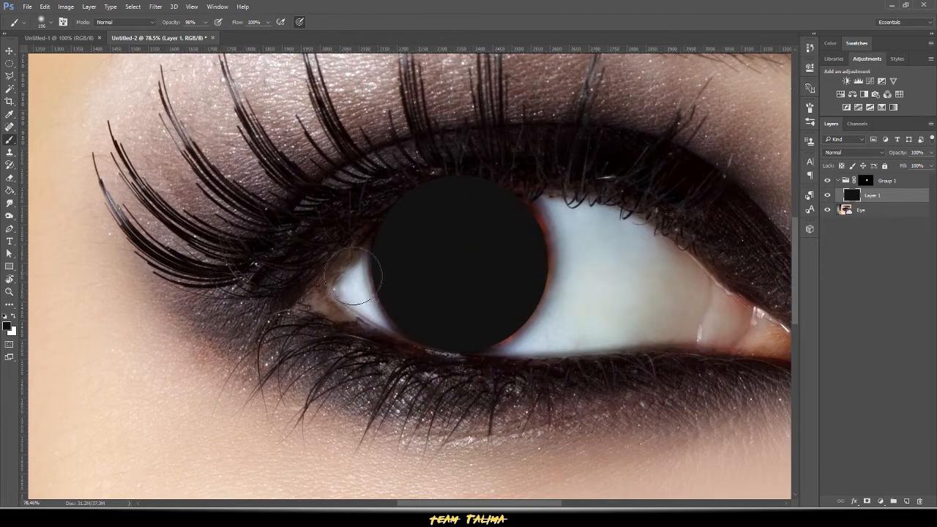
click(866, 180)
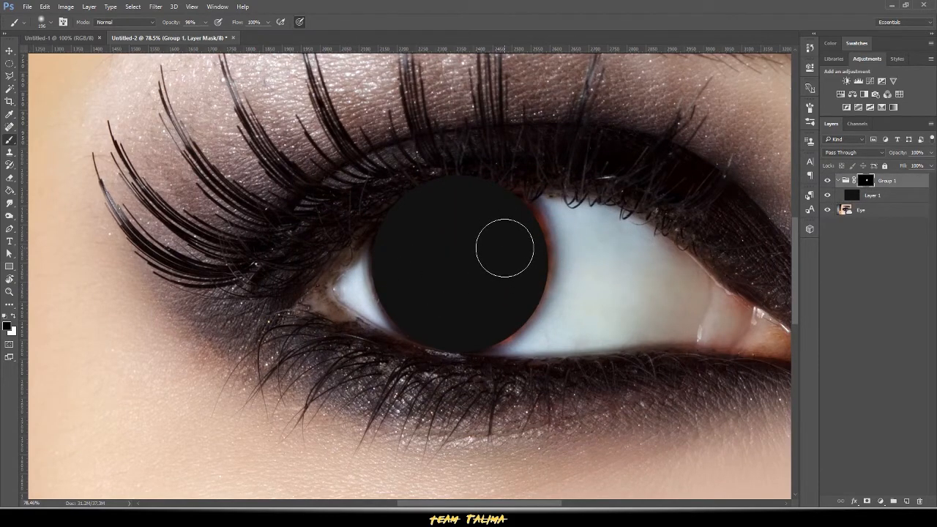
key(x)
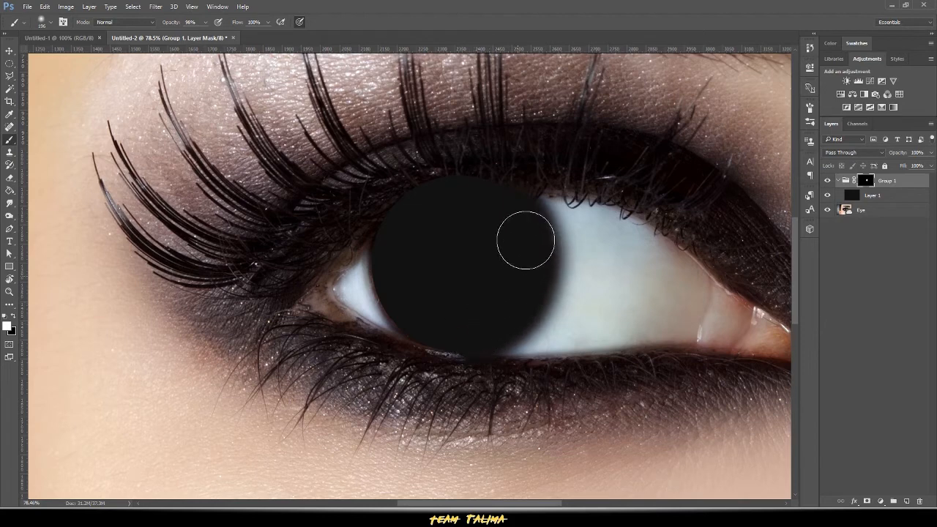
drag(526, 240, 481, 312)
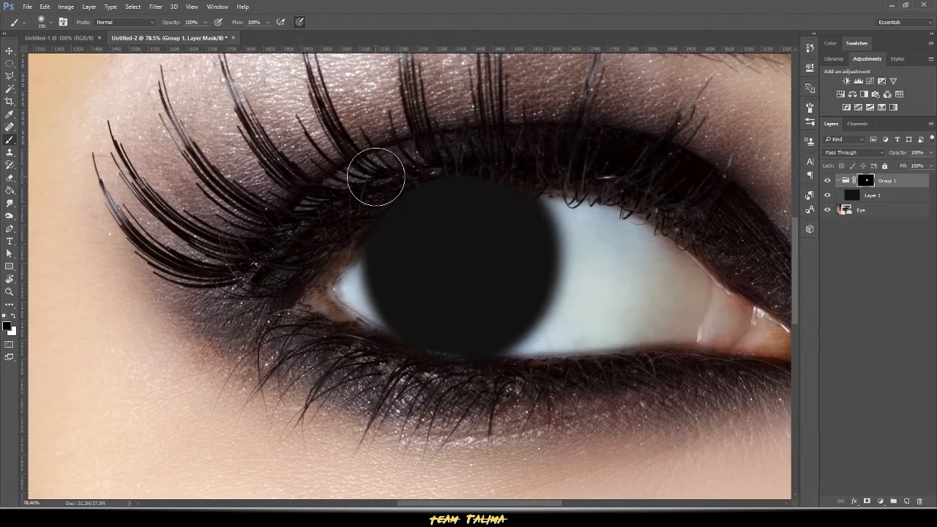
Paint black on the group's mask along the upper eyelid, and restore the overpainted upper part of the iris with white.
drag(376, 177, 369, 308)
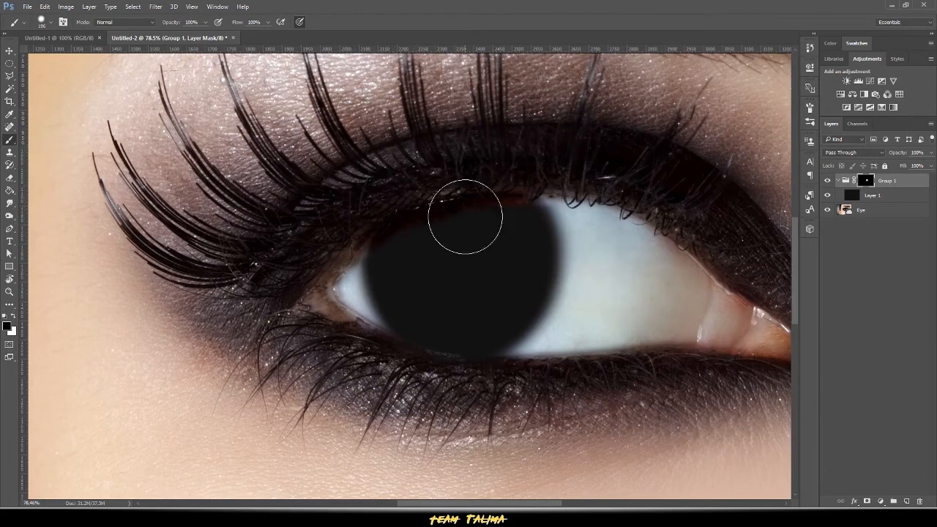
key(x)
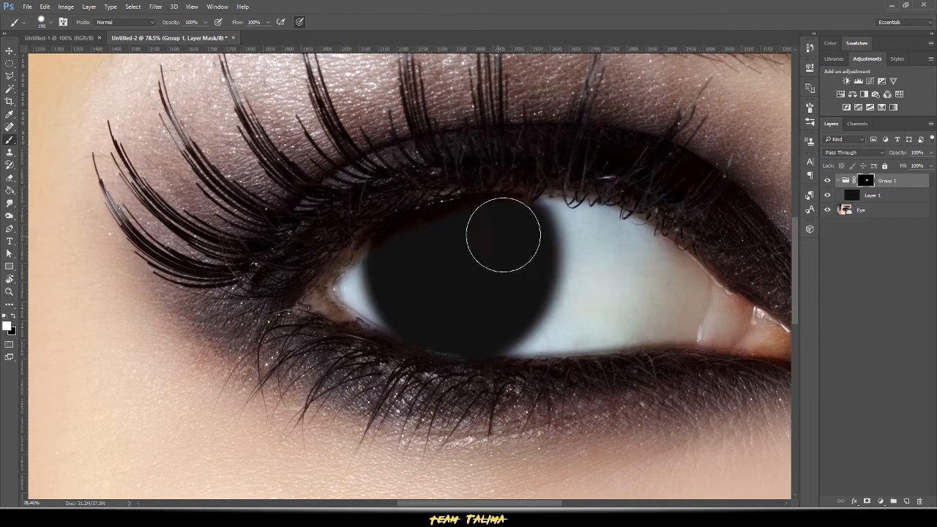
mouse_move(506, 234)
mouse_down()
mouse_move(473, 235)
mouse_move(407, 263)
mouse_move(446, 246)
mouse_up()
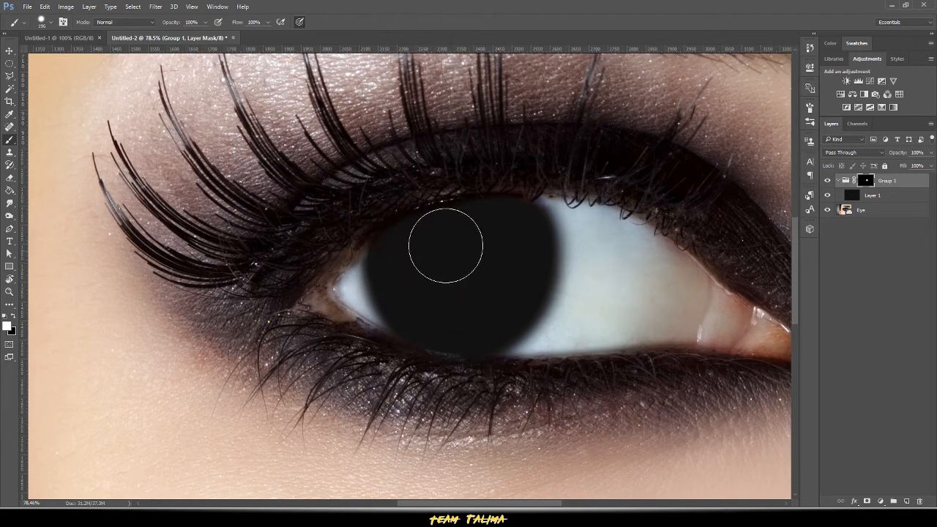
scroll(440, 241, down, 2)
key(x)
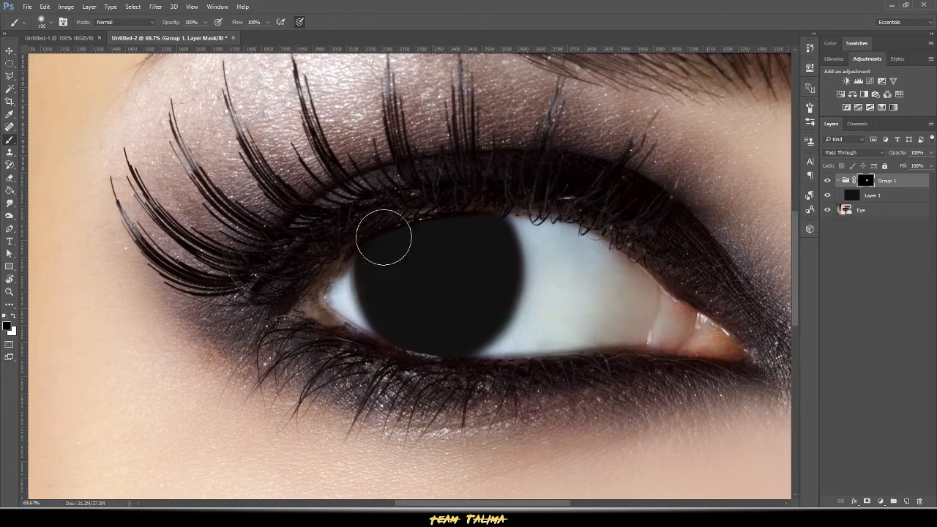
scroll(531, 440, down, 4)
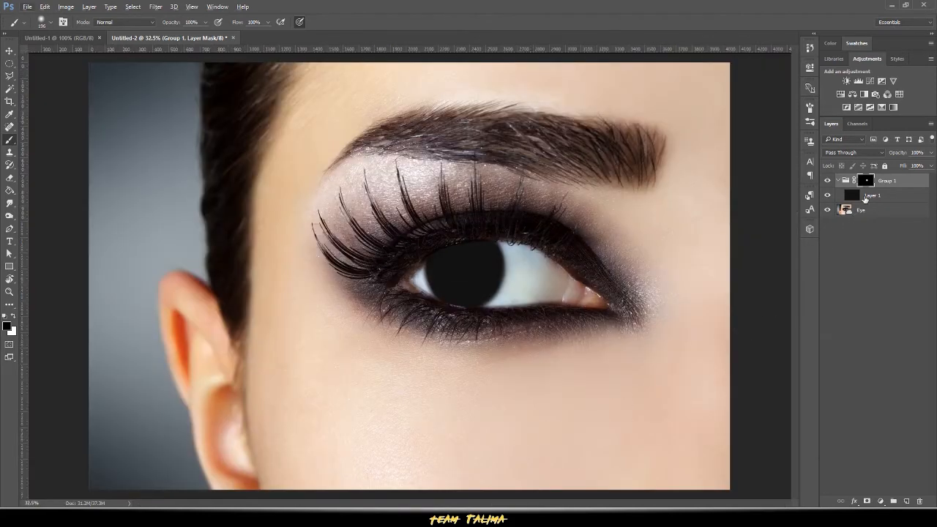
Delete the dark fill layer and add a Hue/Saturation adjustment layer inside the masked group.
drag(866, 198, 920, 502)
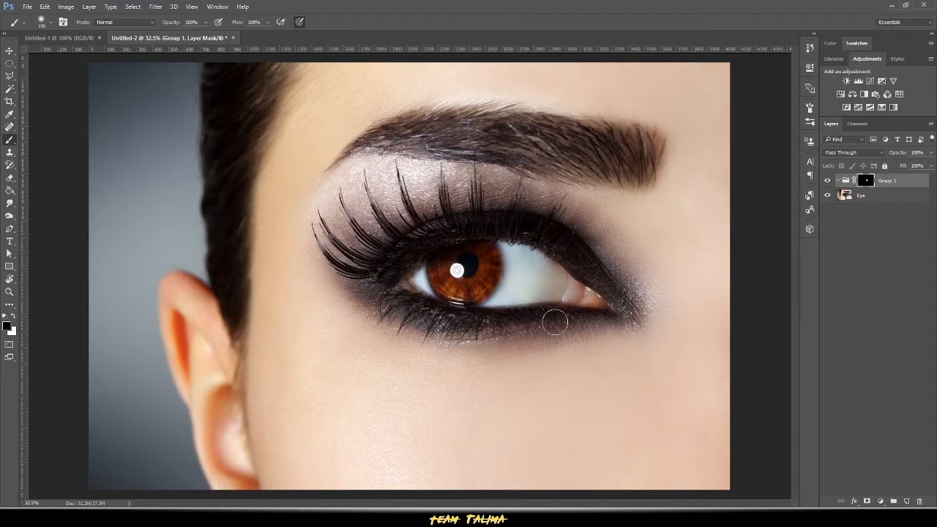
click(880, 501)
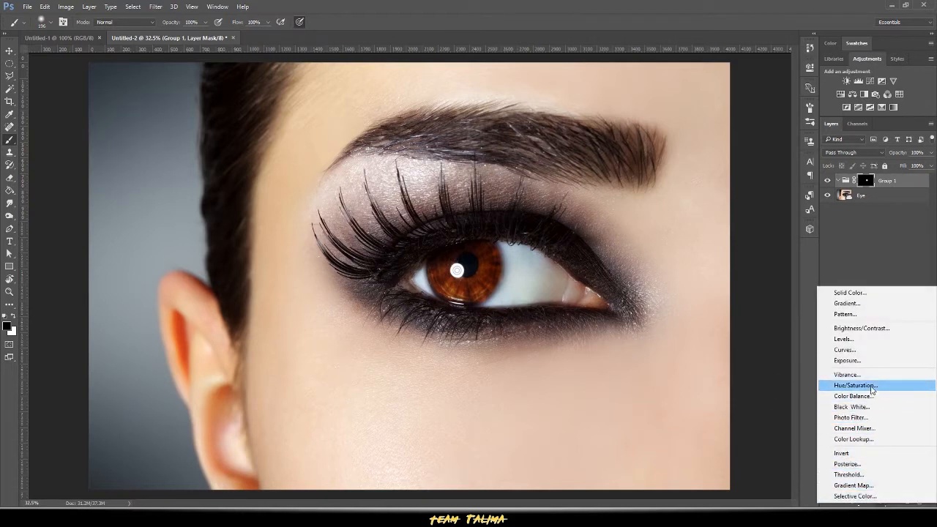
click(873, 391)
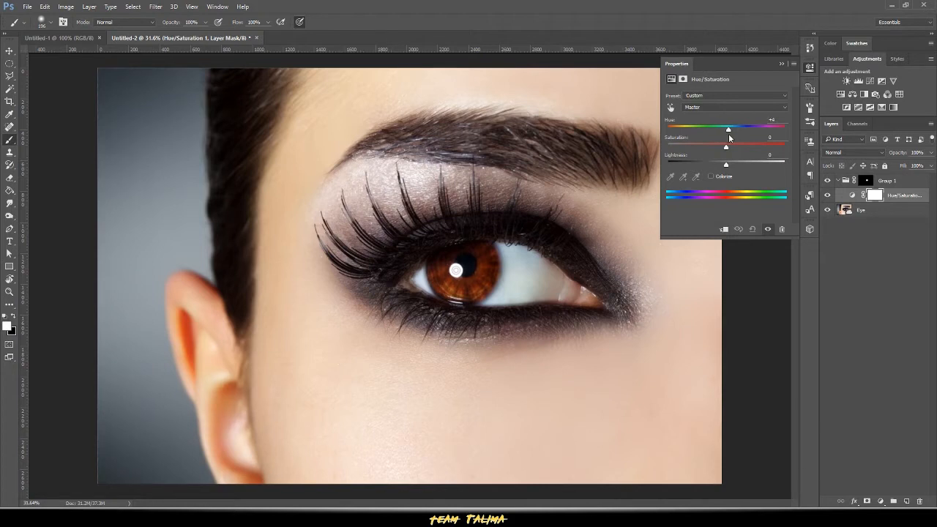
Set the adjustment's hue to +180 and lower its saturation to give the iris a muted blue colour.
mouse_move(728, 134)
mouse_down()
mouse_move(776, 136)
mouse_move(701, 136)
mouse_move(727, 133)
mouse_up()
drag(723, 131, 797, 128)
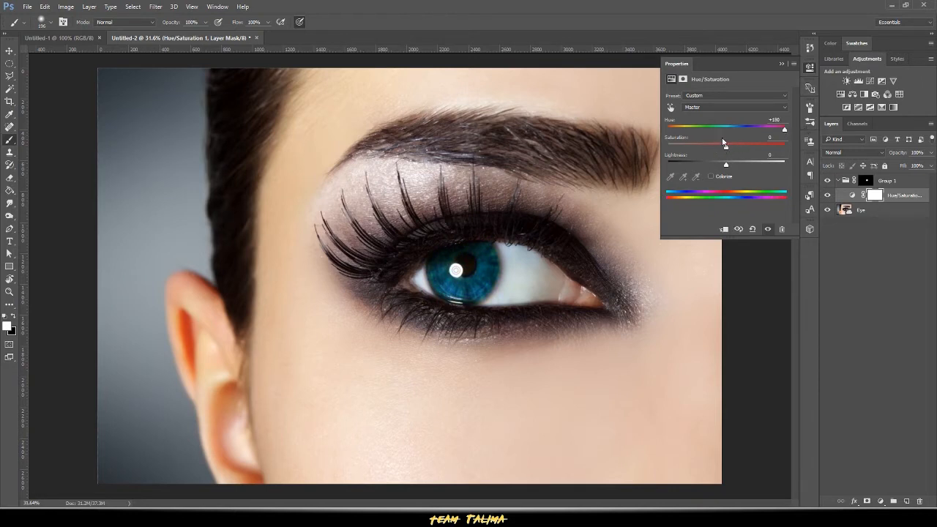
drag(728, 147, 702, 150)
click(781, 65)
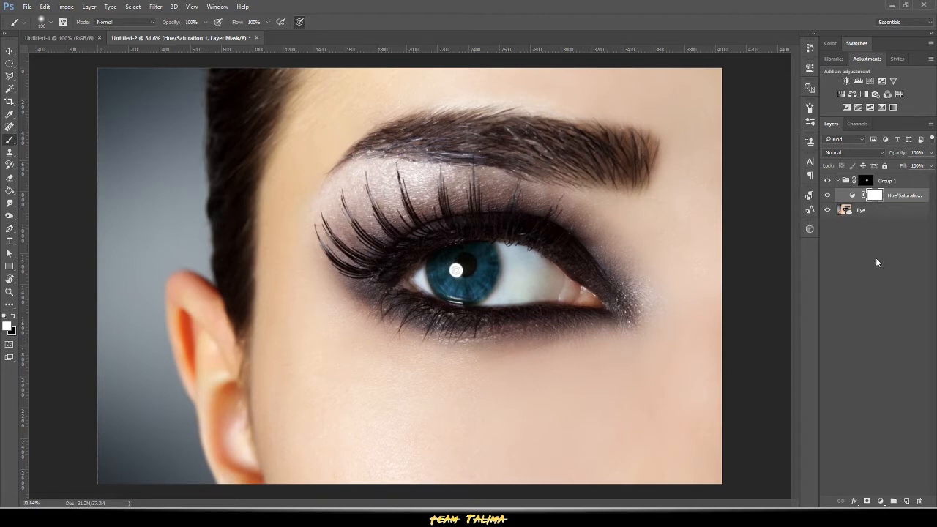
Paint black on the group's mask over the pupil, and compare the eye with the group hidden and shown.
click(866, 181)
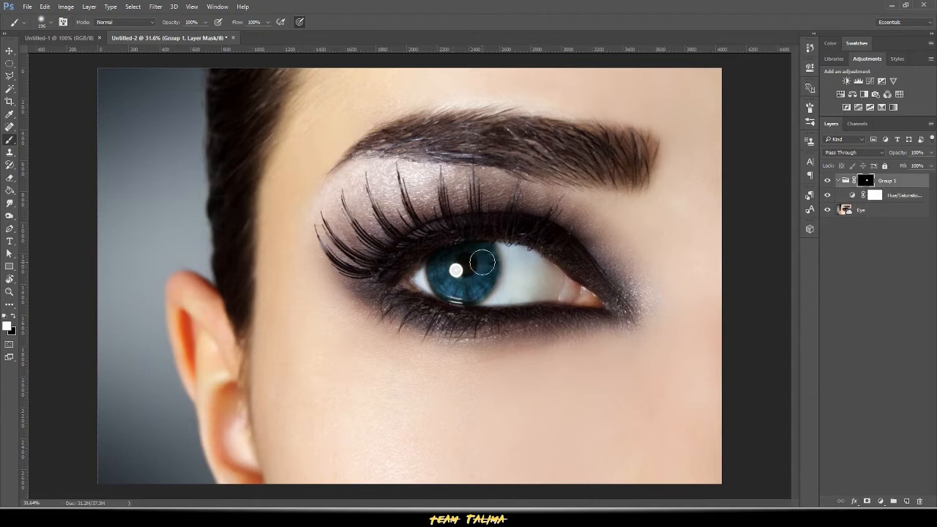
key(x)
scroll(466, 265, up, 5)
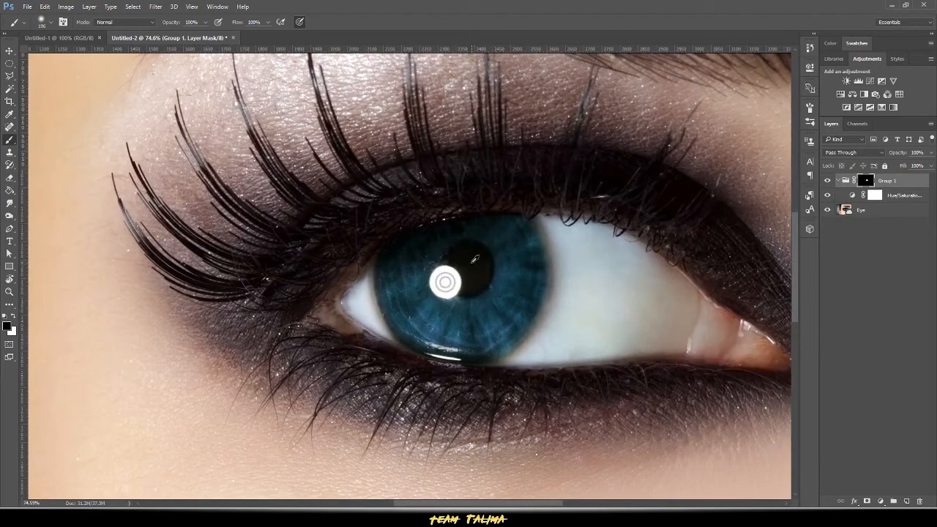
drag(471, 262, 468, 314)
scroll(516, 273, down, 2)
scroll(516, 273, down, 2)
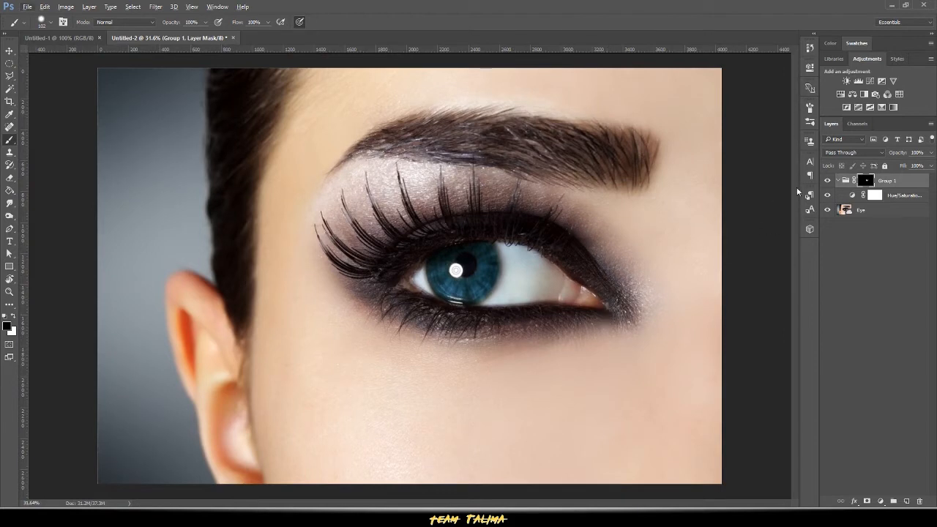
click(828, 180)
click(828, 180)
click(828, 180)
click(828, 180)
Add a Curves adjustment layer inside the group and raise the RGB curve's midtones to brighten the iris.
click(881, 501)
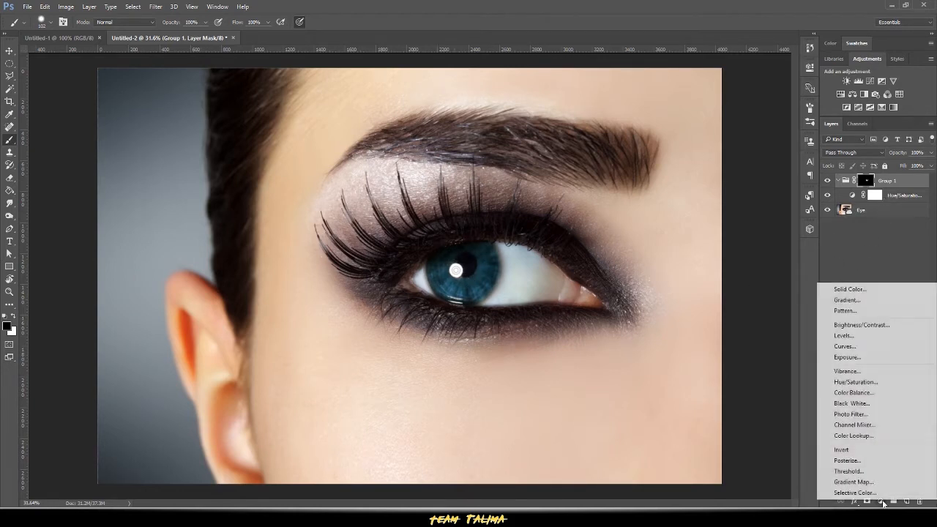
click(865, 347)
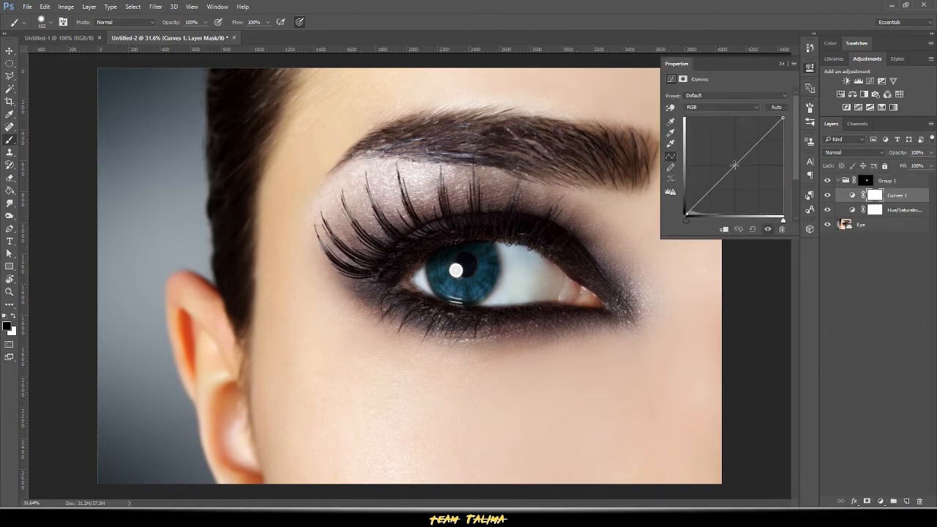
mouse_move(735, 165)
mouse_down()
mouse_move(710, 126)
mouse_move(751, 176)
mouse_move(730, 150)
mouse_up()
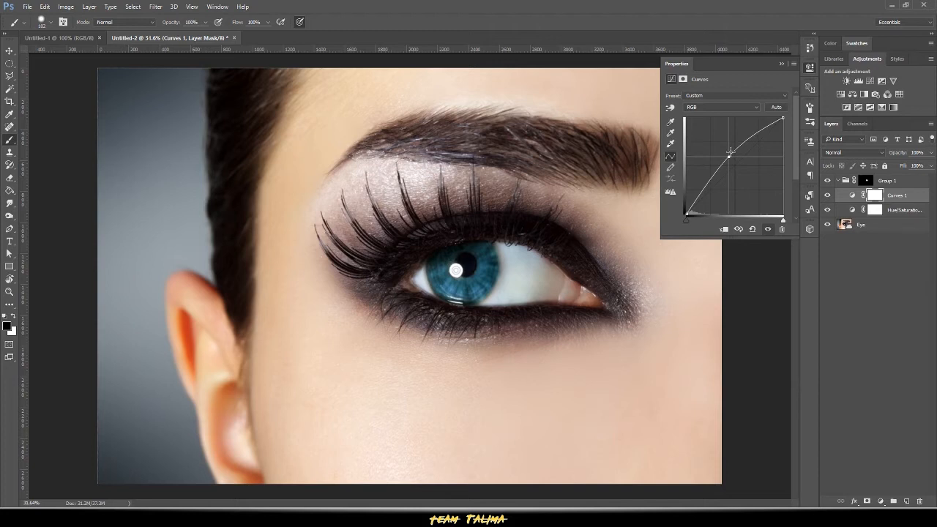
drag(731, 151, 731, 152)
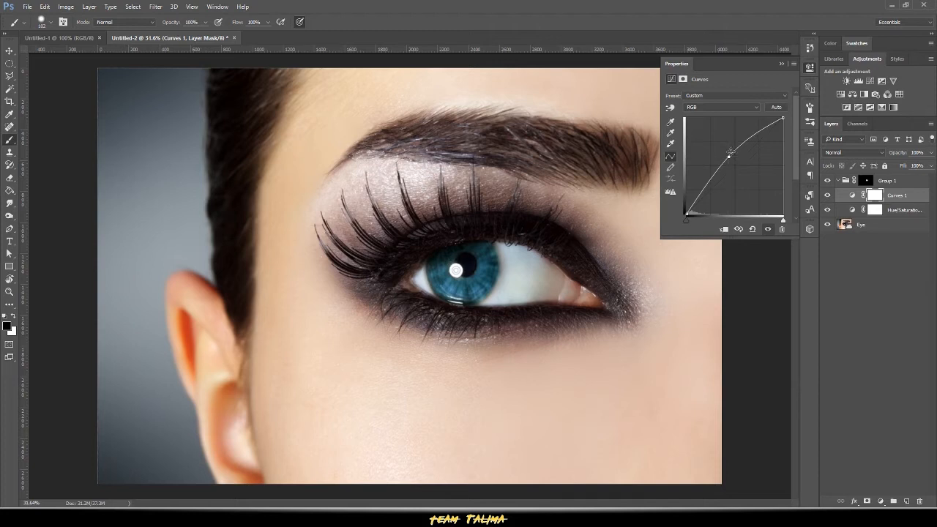
click(783, 63)
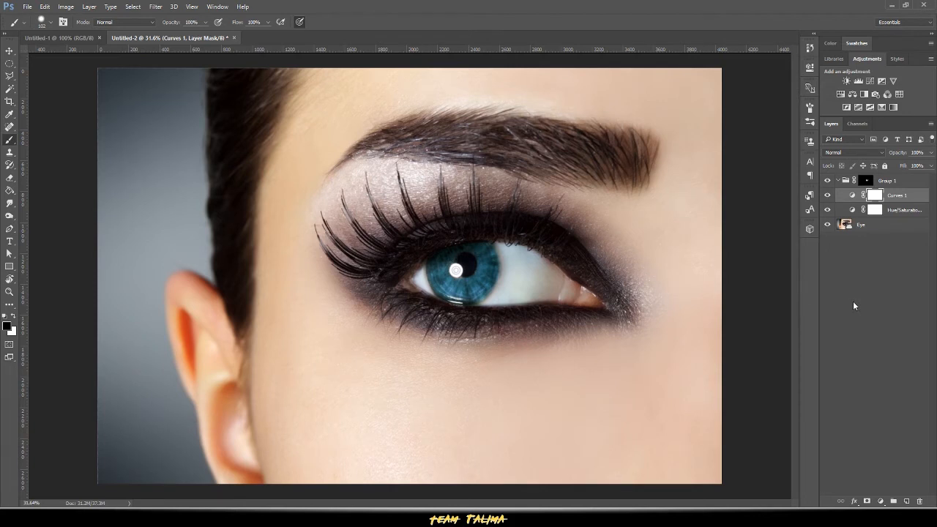
Add a second Curves adjustment layer above the first and pull its RGB midtones down to darken the iris.
click(880, 502)
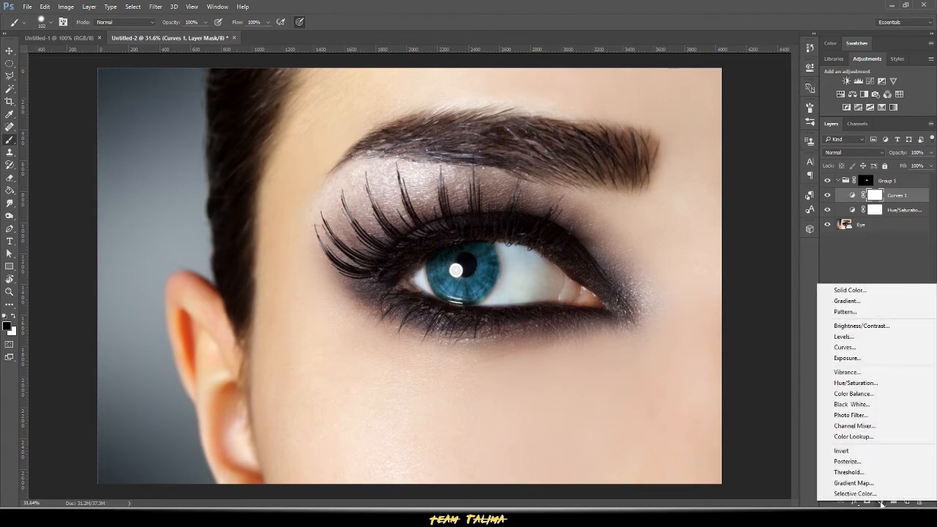
click(851, 348)
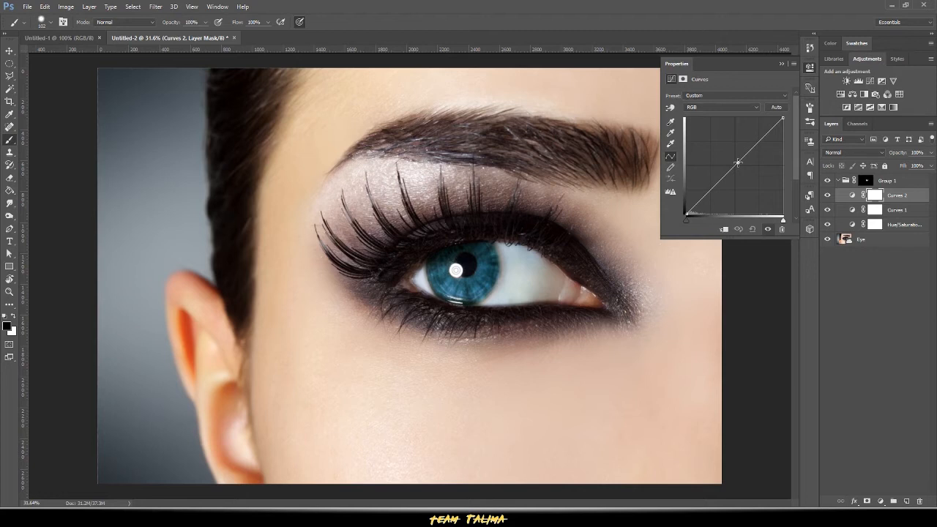
drag(738, 162, 744, 171)
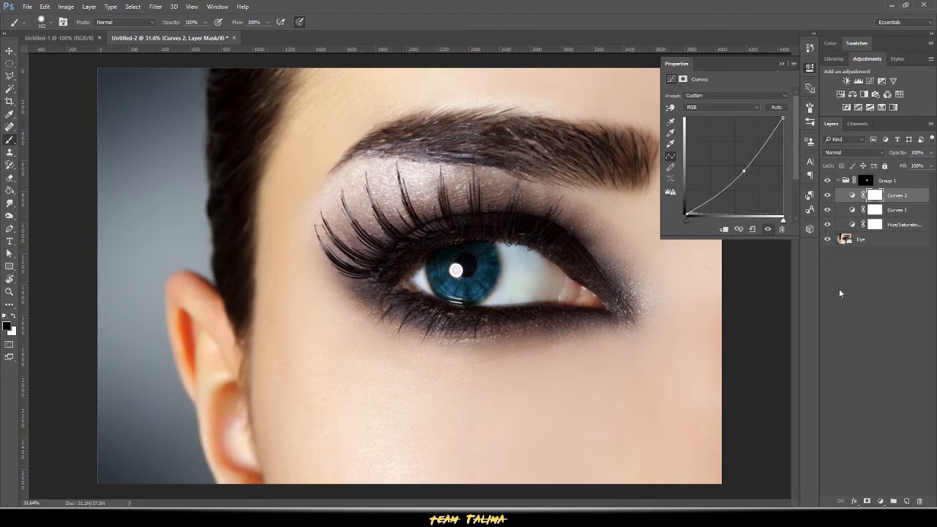
Invert the Curves 2 mask to black and paint white around the iris's outer rim to limit the darkening there.
click(861, 253)
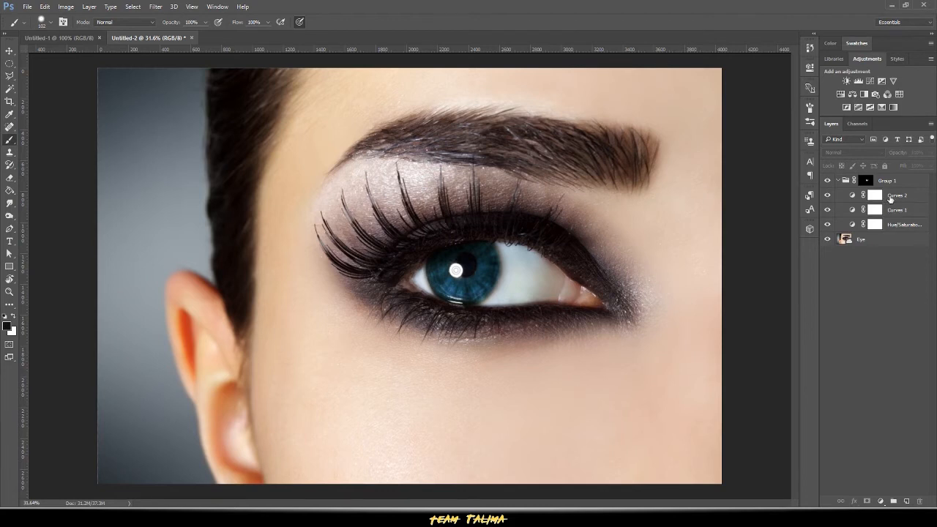
click(876, 198)
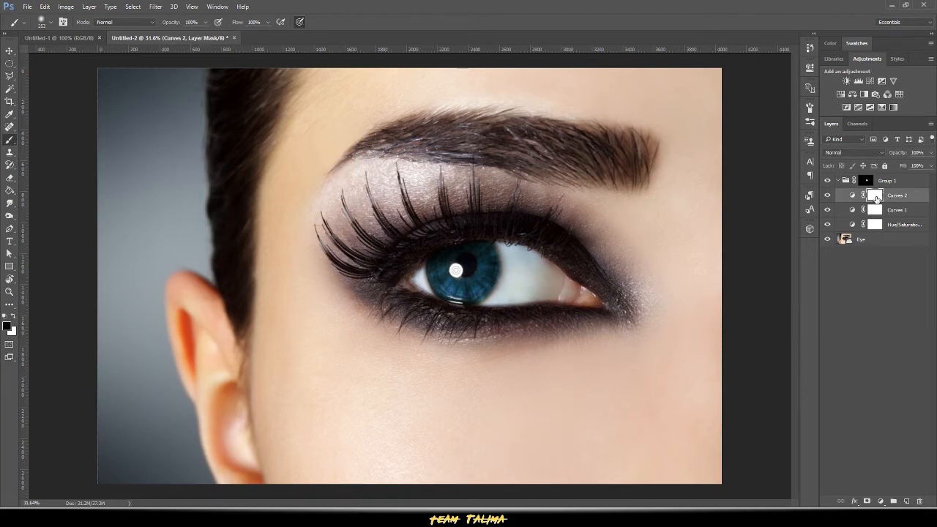
key(ctrl+i)
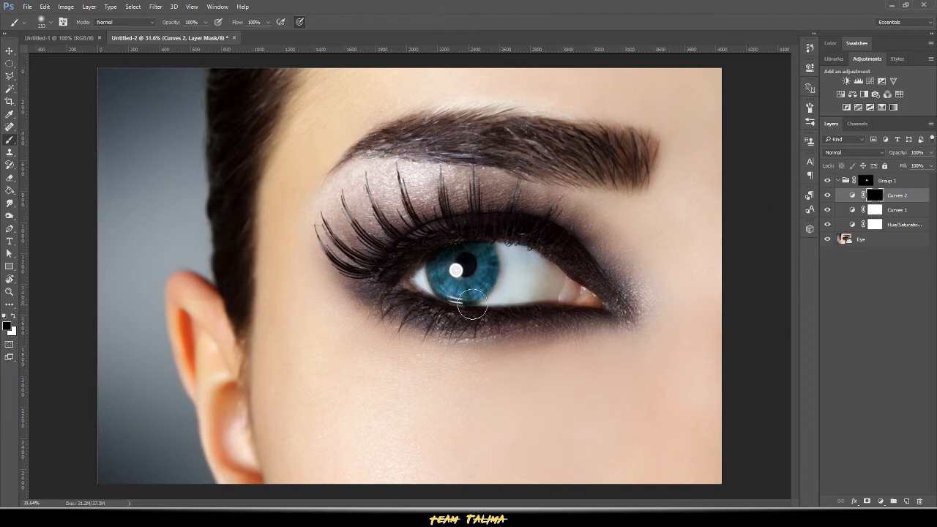
key(x)
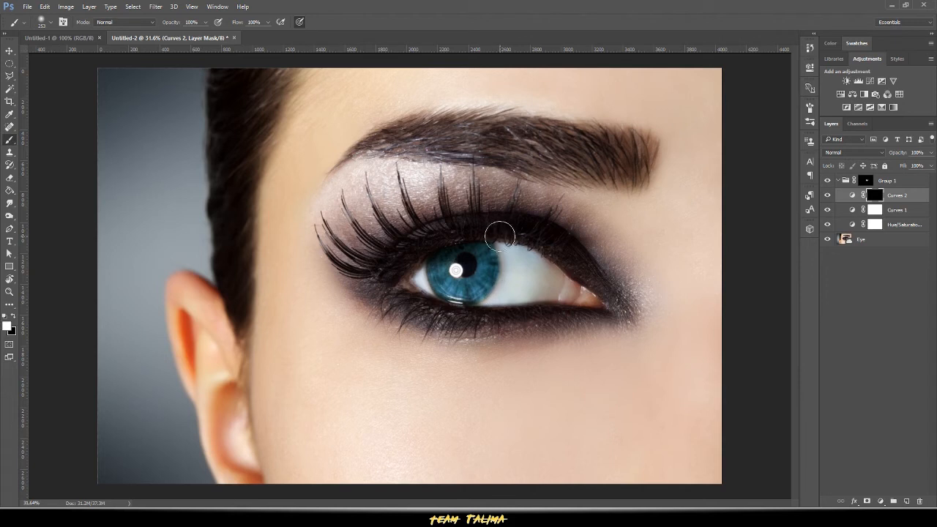
mouse_move(502, 247)
mouse_down()
mouse_move(506, 275)
mouse_move(479, 306)
mouse_move(486, 296)
mouse_move(463, 308)
mouse_up()
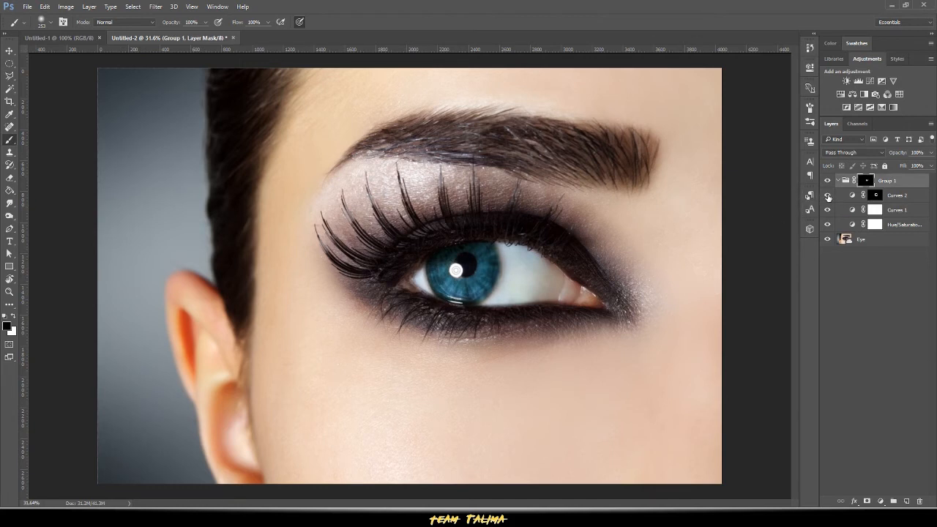
Compare the iris with the Curves 2 layer hidden and shown.
click(828, 196)
click(828, 196)
click(828, 195)
click(828, 195)
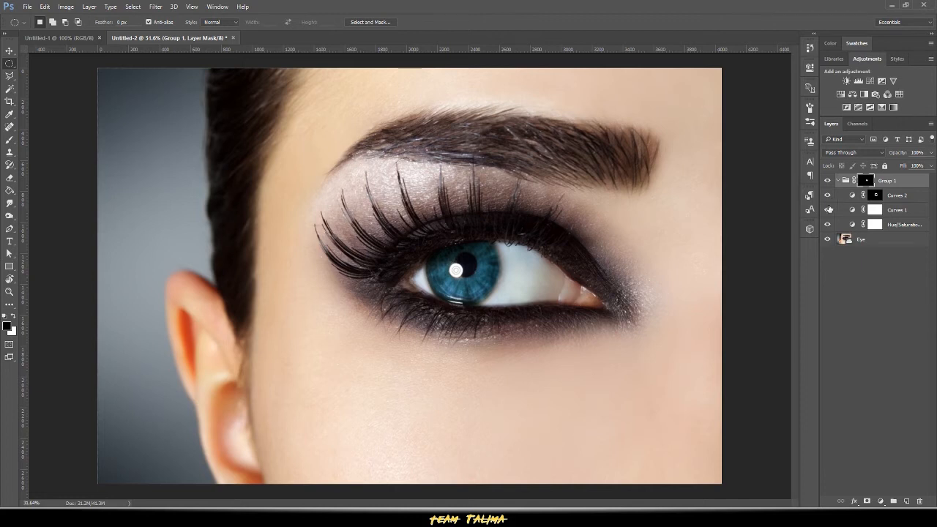
Add a third Curves adjustment layer at the top of the group and raise the Green channel's curve strongly in the shadows.
click(881, 501)
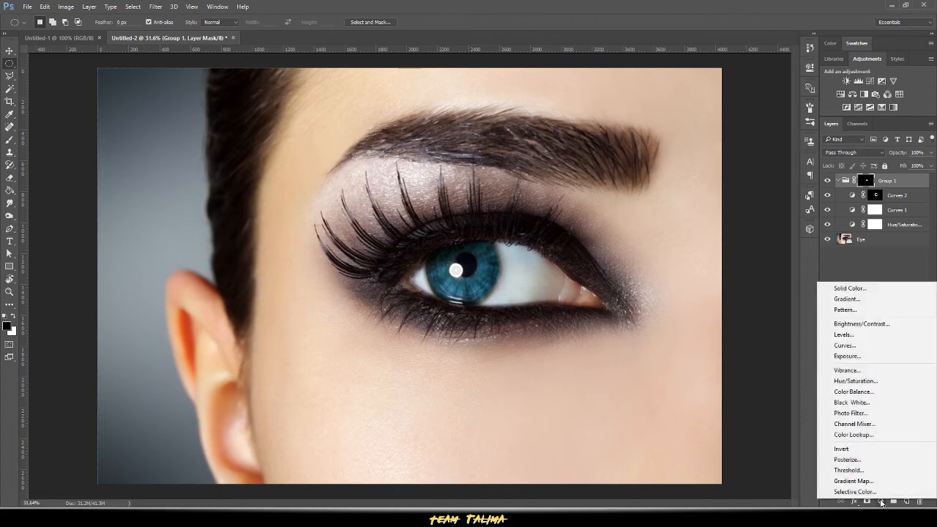
click(862, 347)
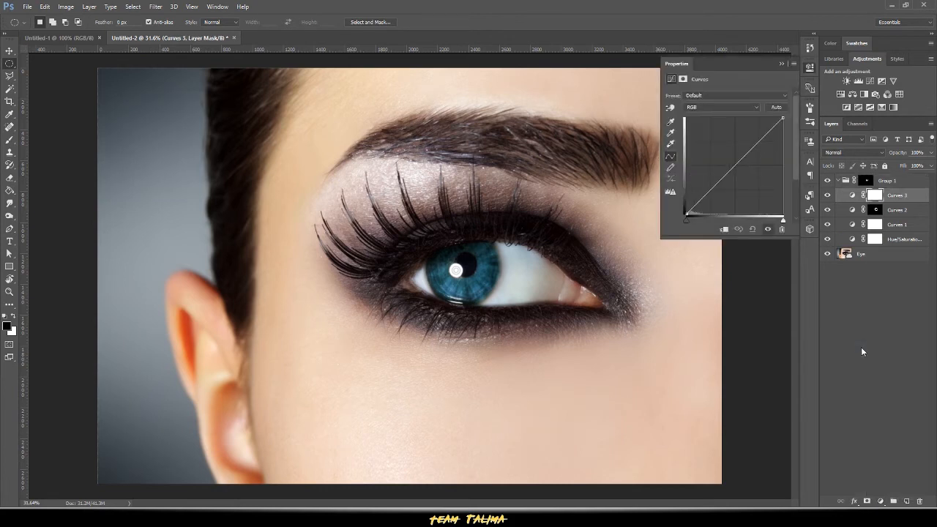
click(699, 110)
click(698, 128)
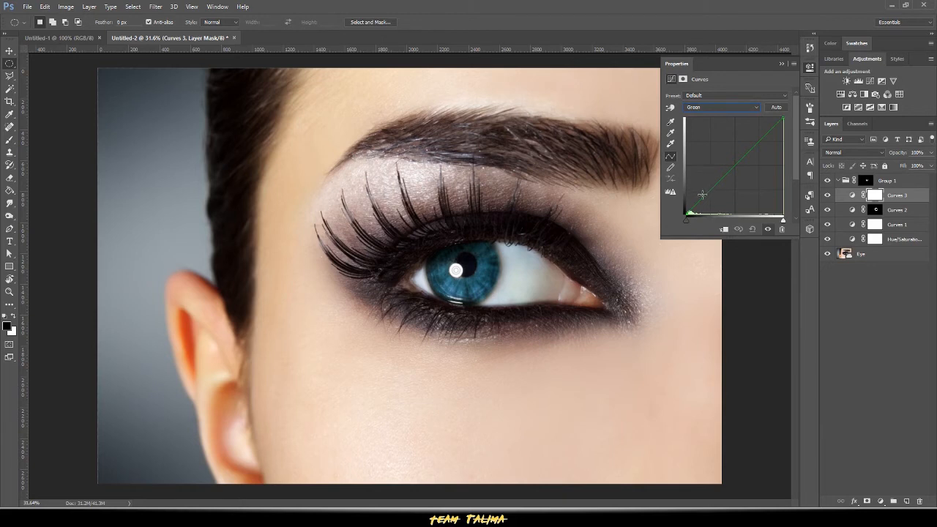
drag(700, 198, 695, 189)
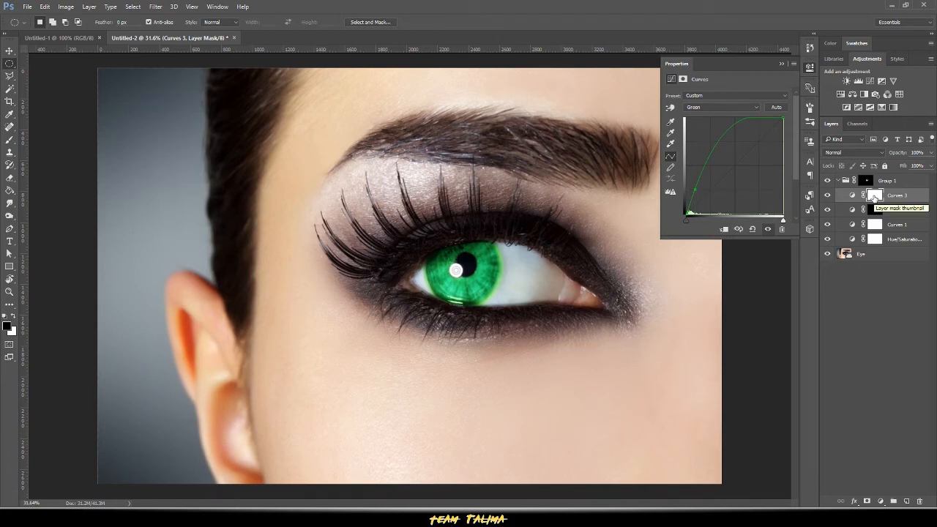
Invert the Curves 3 mask to black and shrink the brush to about 146 px.
key(ctrl+i)
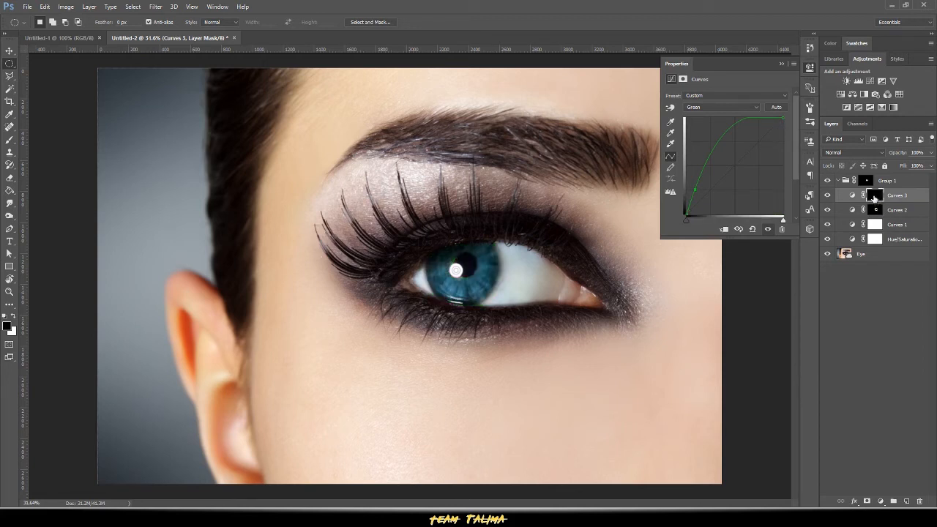
key(b)
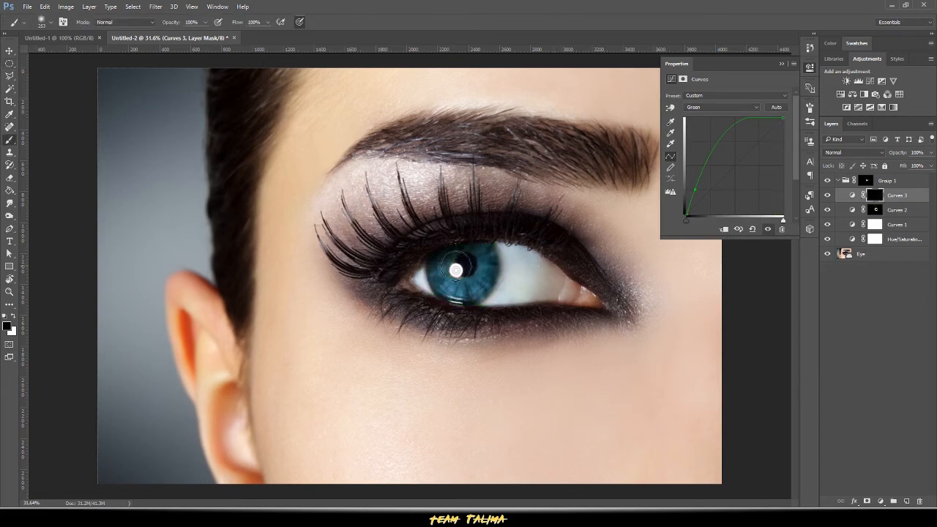
alt+right_click(469, 261)
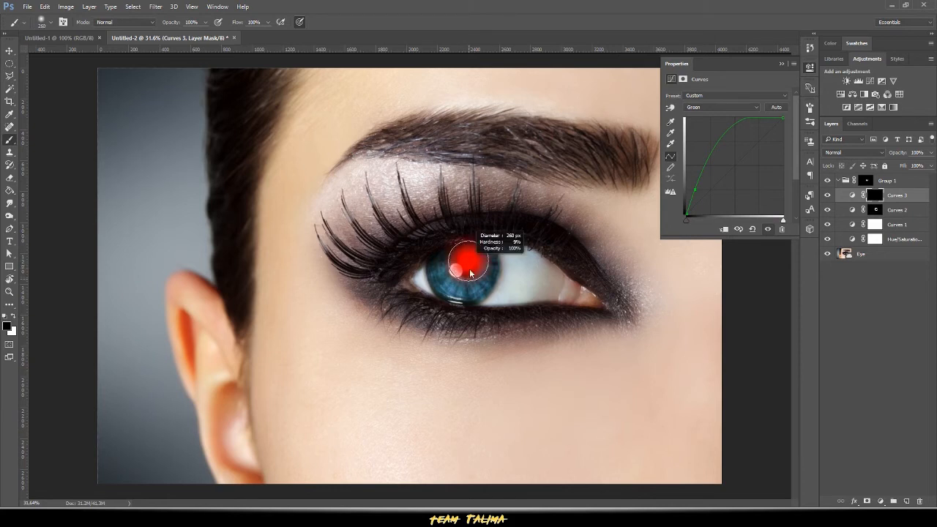
mouse_move(471, 273)
mouse_down()
mouse_move(470, 226)
mouse_move(462, 225)
mouse_up()
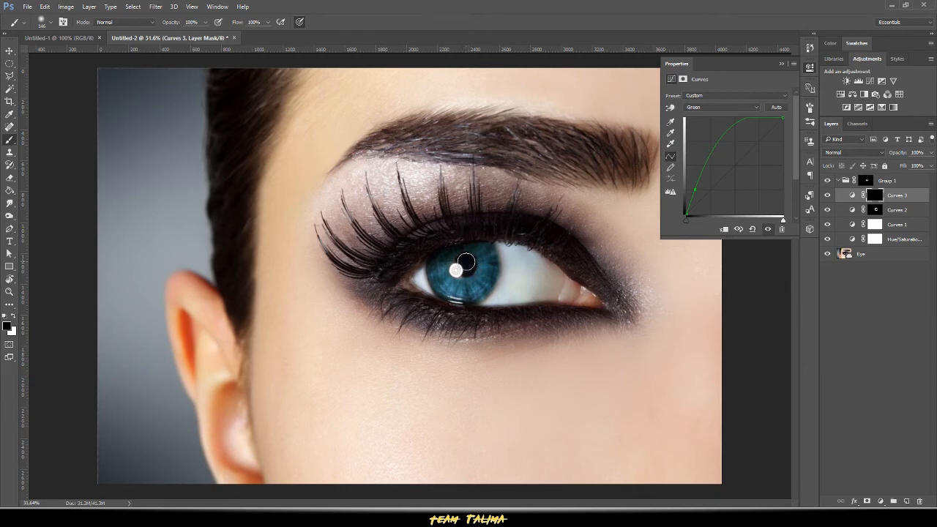
Paint white around the pupil on the Curves 3 mask with the brush opacity at 29% for a subtle green tint.
key(x)
mouse_move(471, 257)
mouse_down()
mouse_move(463, 277)
mouse_move(459, 260)
mouse_move(488, 278)
mouse_up()
key(ctrl+z)
click(206, 23)
mouse_move(191, 35)
mouse_down()
mouse_move(204, 35)
mouse_move(191, 34)
mouse_up()
click(471, 261)
mouse_move(471, 260)
mouse_down()
mouse_move(469, 278)
mouse_move(451, 269)
mouse_move(465, 256)
mouse_move(474, 270)
mouse_move(471, 261)
mouse_up()
Compare the iris with the Curves 3 layer hidden and shown, and put its curve settings away.
click(828, 195)
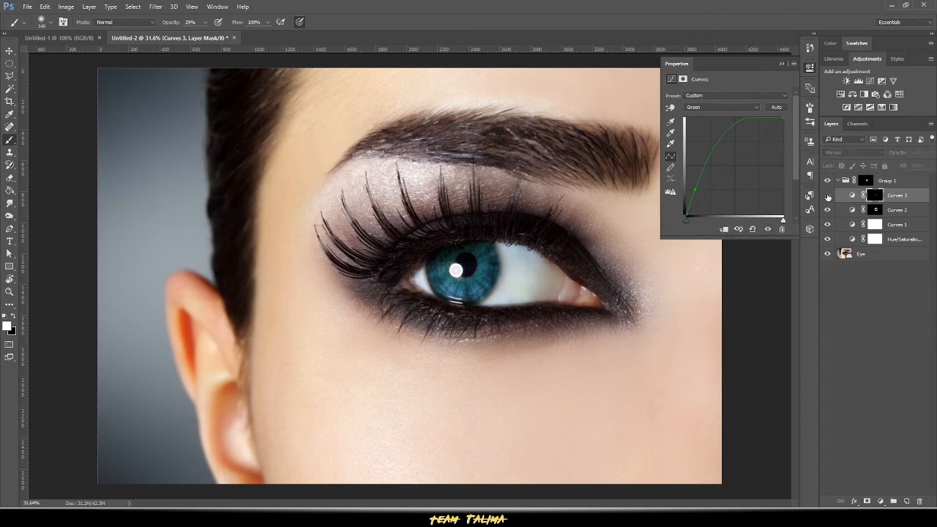
click(828, 195)
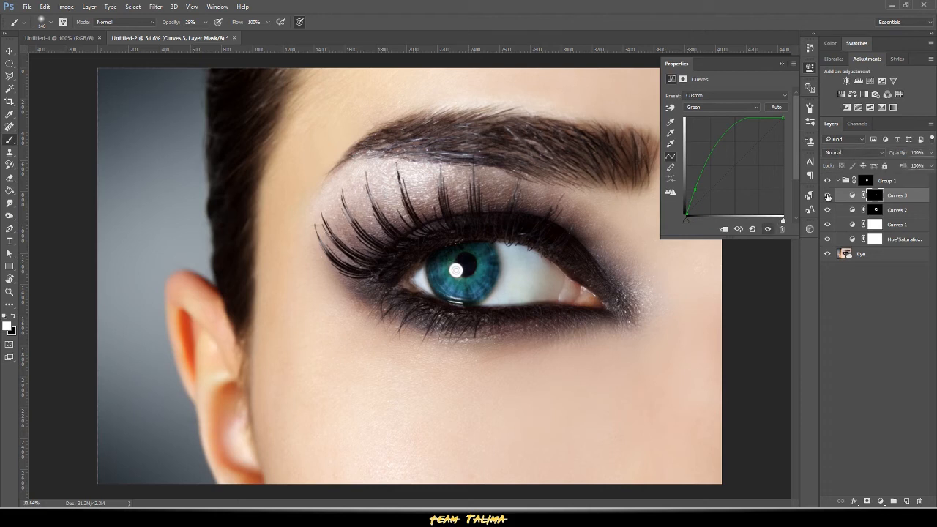
click(829, 196)
click(828, 195)
click(782, 64)
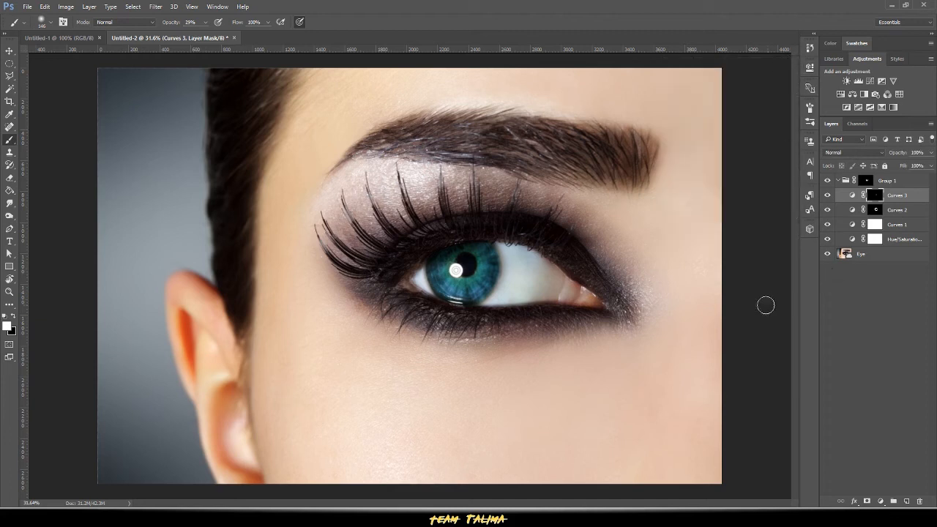
Collapse Group 1 and compare the whole photo with the group hidden and shown.
scroll(568, 309, down, 3)
scroll(571, 308, down, 1)
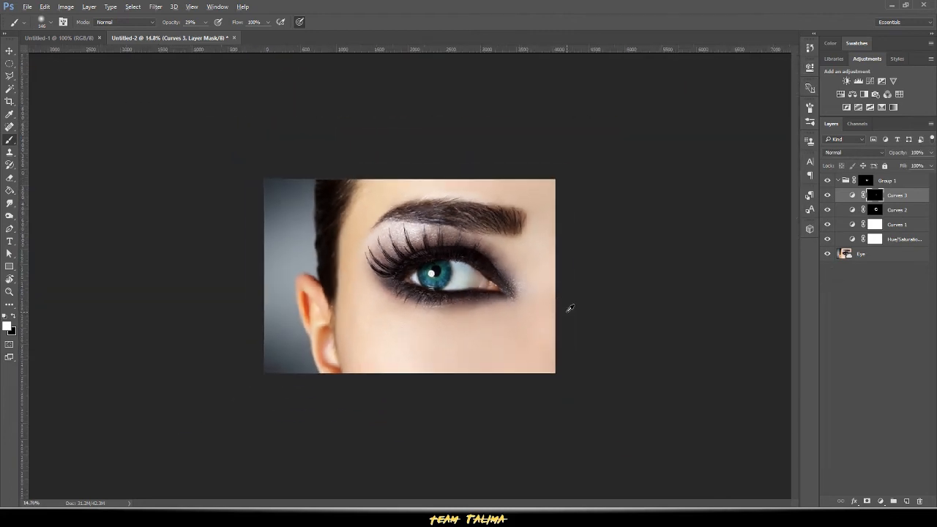
click(828, 196)
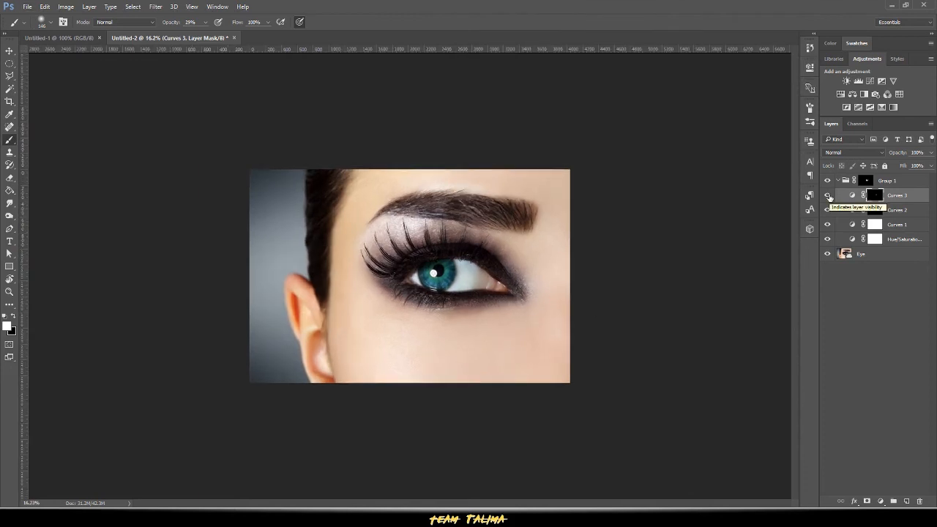
click(839, 180)
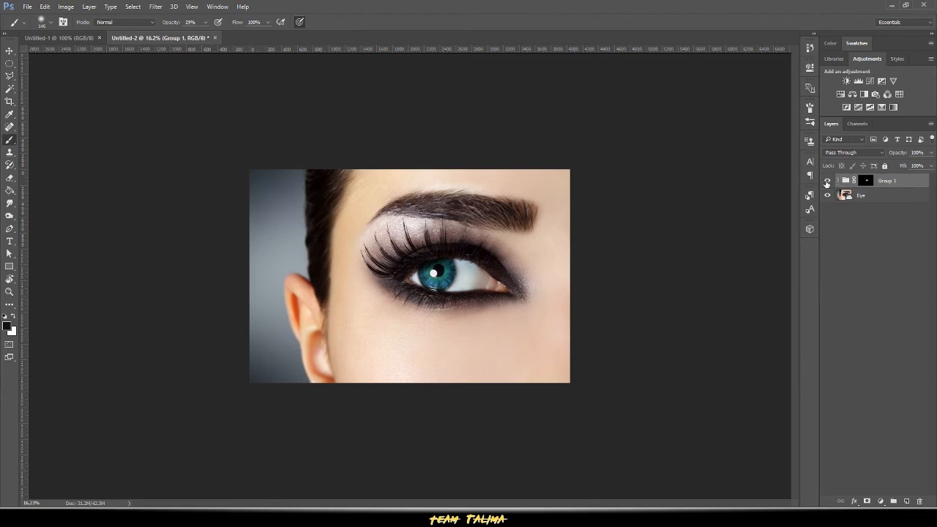
click(827, 181)
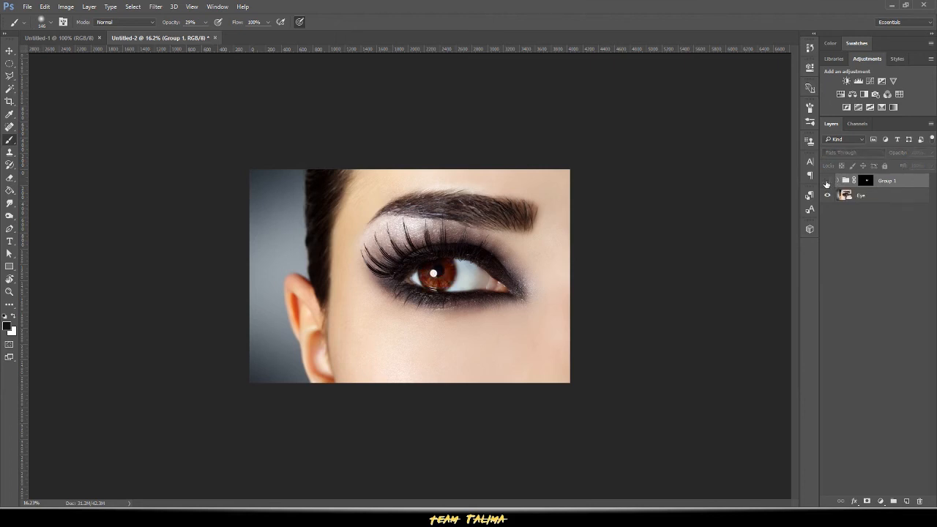
click(827, 182)
click(828, 182)
click(827, 182)
click(828, 182)
click(828, 182)
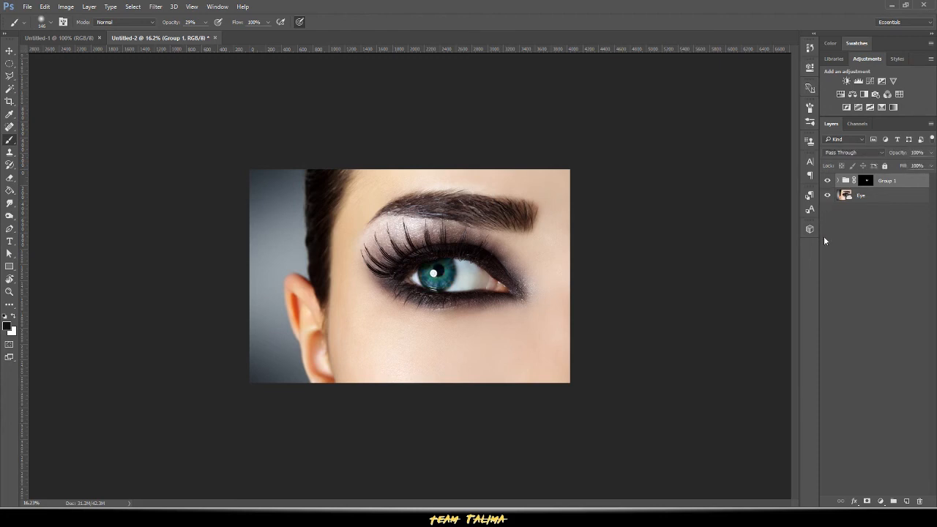
click(827, 182)
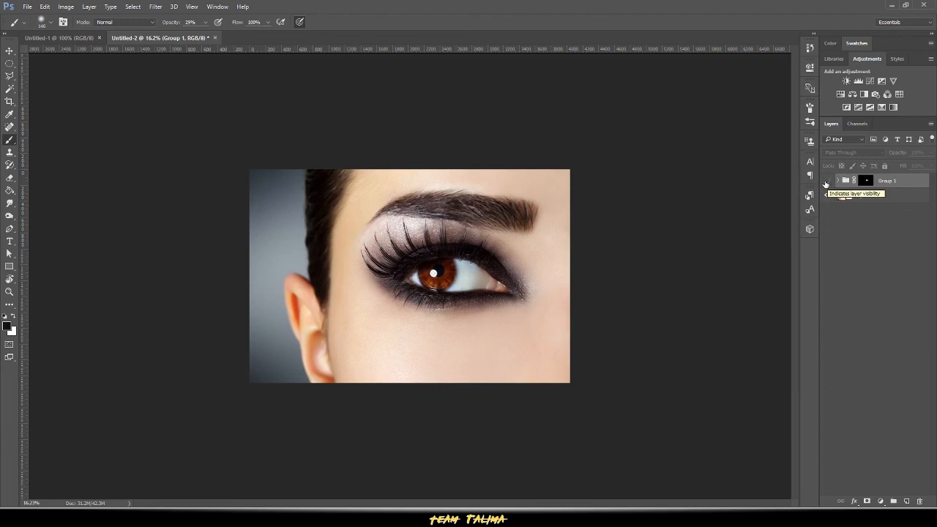
click(827, 182)
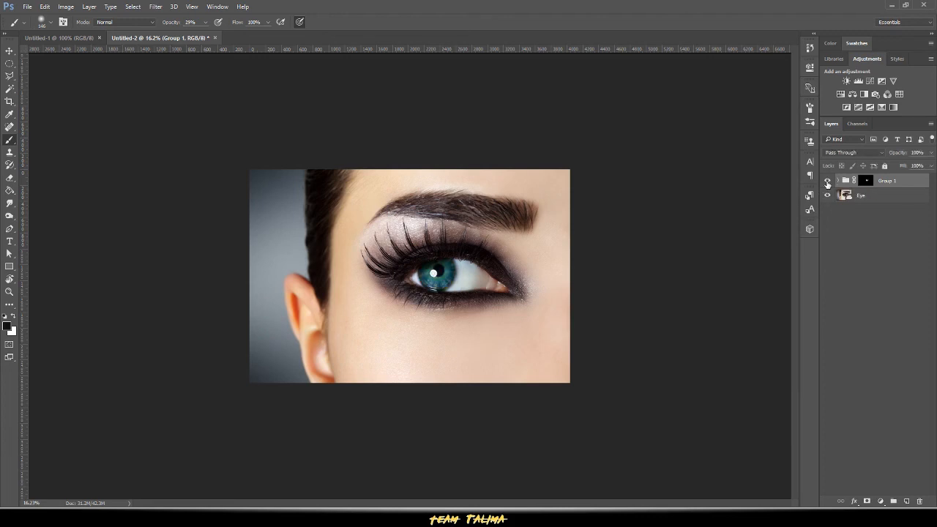
Open the choice of adjustment layers for a new adjustment above Group 1.
click(881, 502)
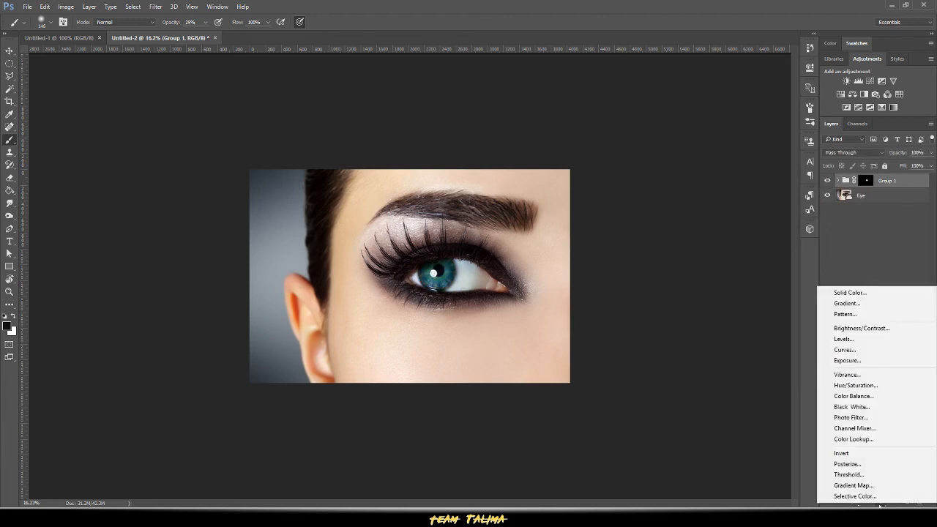